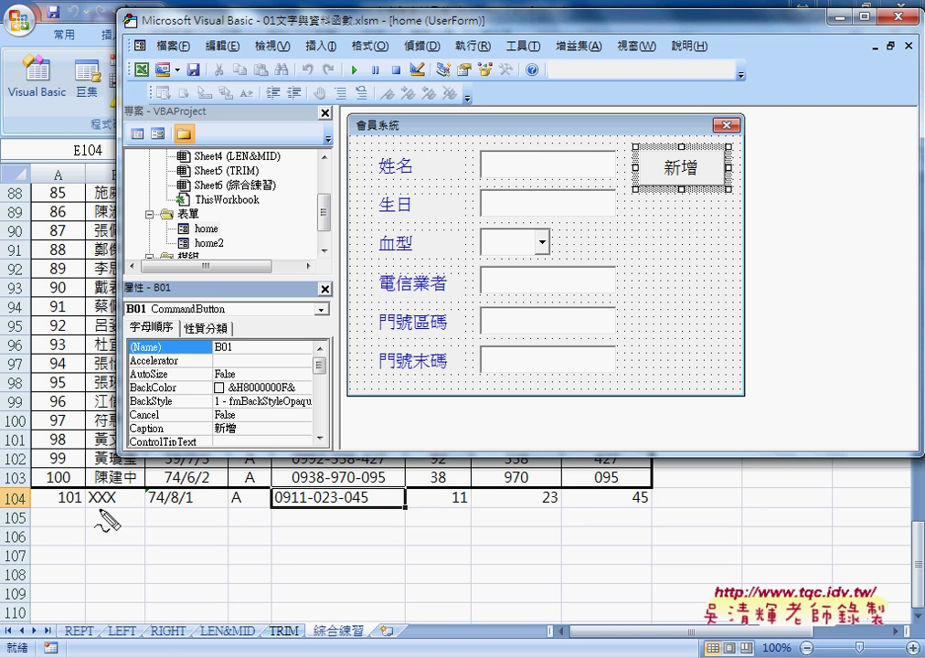
- Annotate record number 101 and link the txt01.Text name box to the sheet's name column
mouse_move(84, 487)
left_mouse_down()
mouse_move(42, 480)
mouse_move(50, 501)
left_mouse_up()
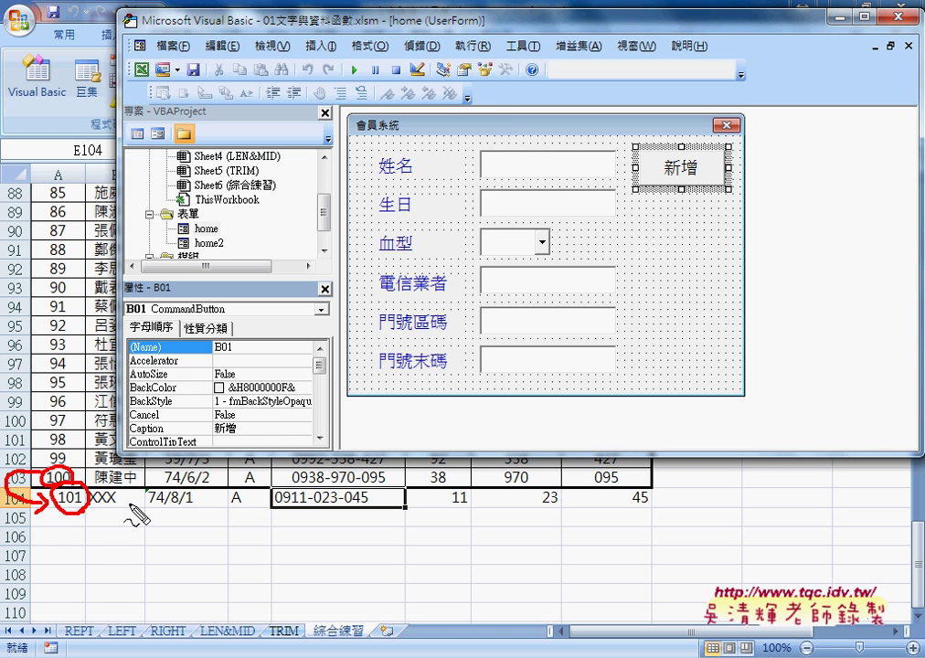
mouse_move(528, 154)
left_mouse_down()
mouse_move(521, 156)
mouse_move(535, 172)
left_mouse_up()
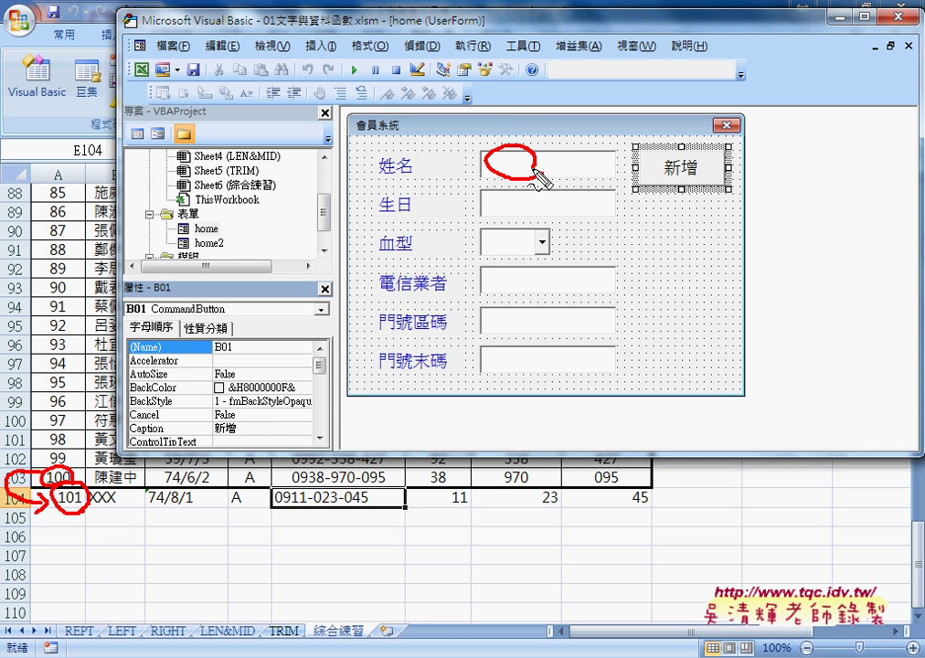
mouse_move(498, 108)
left_mouse_down()
mouse_move(508, 129)
mouse_move(539, 108)
mouse_move(554, 135)
mouse_move(599, 117)
left_mouse_up()
mouse_move(590, 117)
left_mouse_down()
mouse_move(589, 137)
mouse_move(628, 135)
left_mouse_up()
mouse_move(628, 120)
left_mouse_down()
mouse_move(614, 135)
mouse_move(640, 137)
mouse_move(645, 119)
left_mouse_up()
left_click_drag(571, 142, 638, 141)
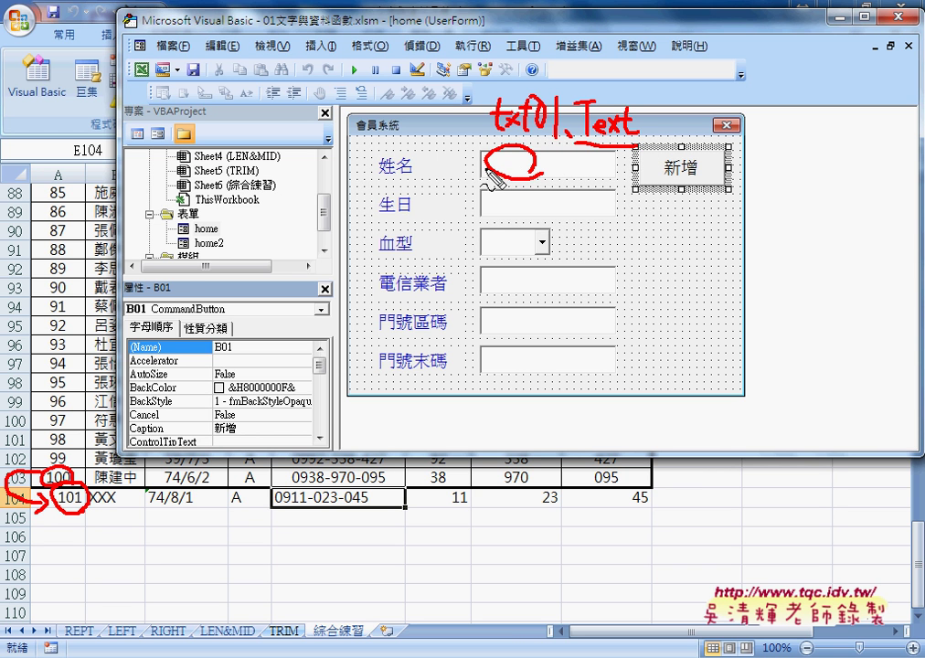
mouse_move(487, 170)
left_mouse_down()
mouse_move(125, 479)
mouse_move(112, 467)
mouse_move(128, 482)
mouse_move(129, 507)
left_mouse_up()
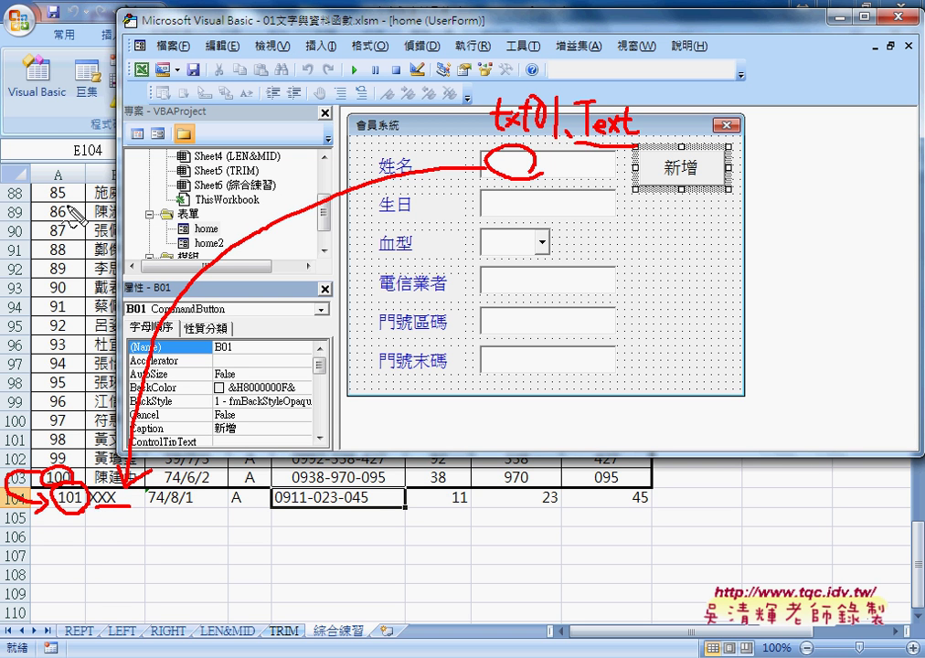
- Mark the column A numbering and note that row variable r increases by 1
mouse_move(68, 192)
left_mouse_down()
mouse_move(61, 320)
mouse_move(73, 299)
left_mouse_up()
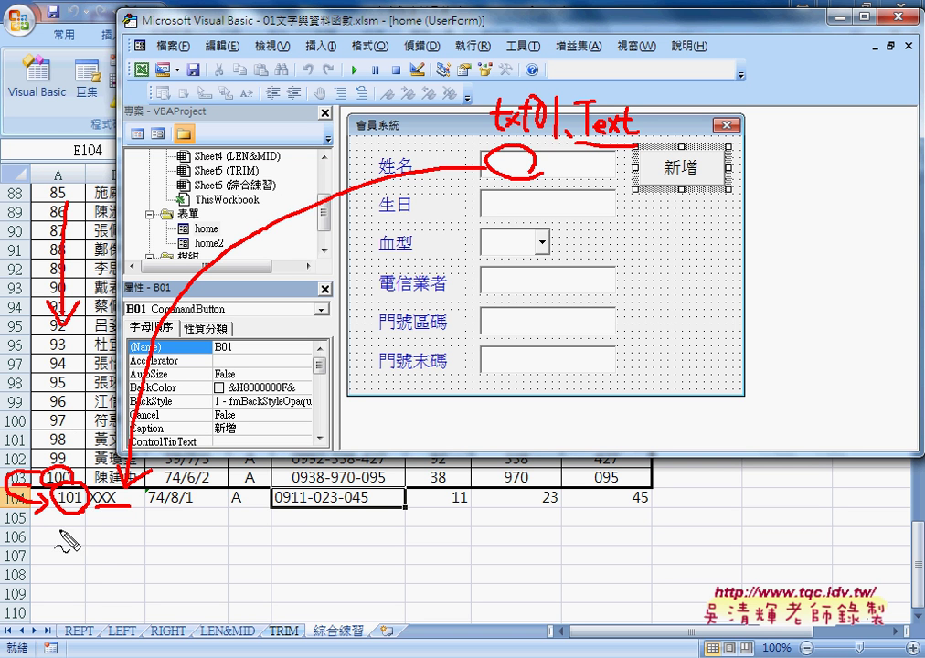
mouse_move(70, 554)
left_mouse_down()
mouse_move(78, 539)
mouse_move(96, 544)
left_mouse_up()
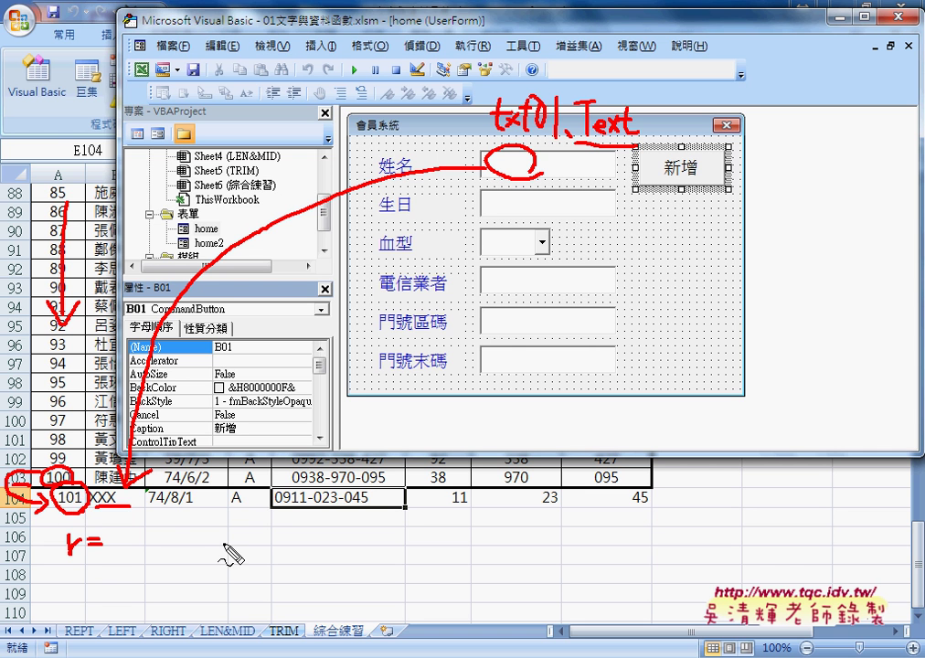
left_click_drag(212, 541, 236, 540)
mouse_move(225, 531)
left_mouse_down()
mouse_move(224, 551)
mouse_move(245, 551)
left_mouse_up()
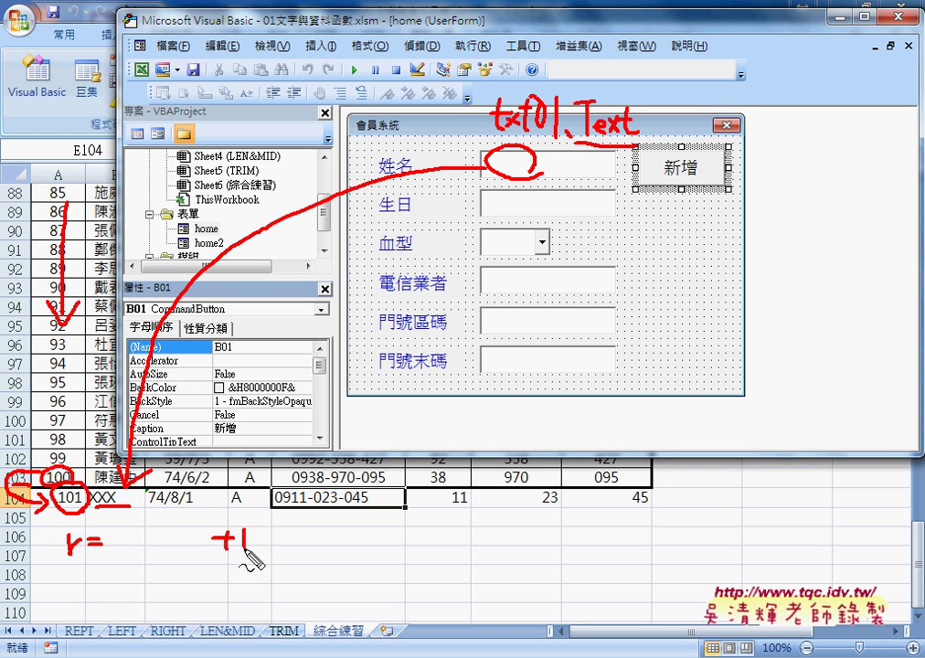
left_click_drag(64, 558, 82, 557)
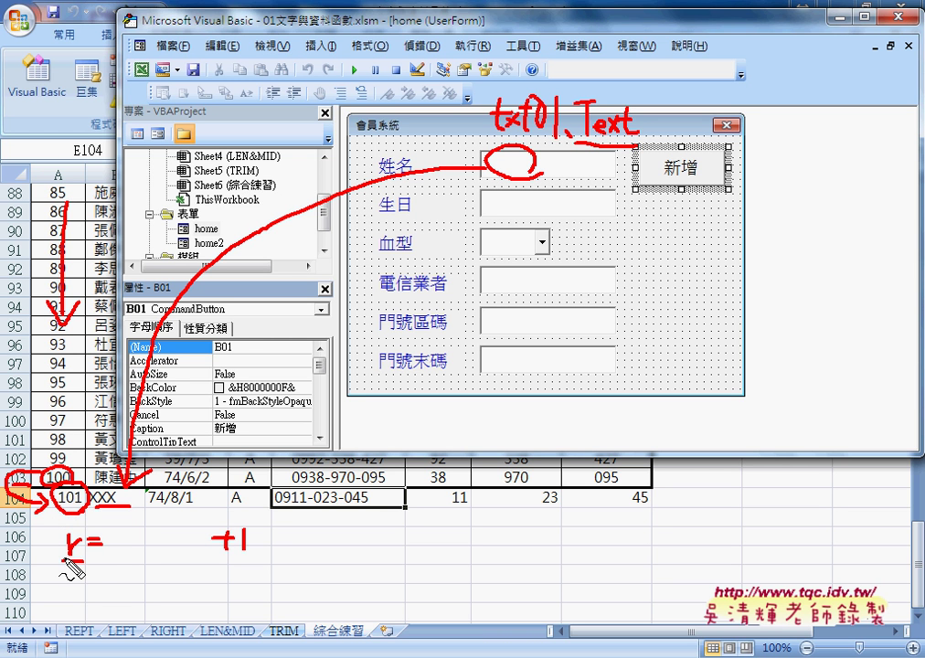
left_click_drag(68, 561, 82, 555)
- Write the formula note cells(r,"A") = cells(r-1,"A")+1 under the sheet
mouse_move(131, 567)
left_mouse_down()
mouse_move(132, 583)
mouse_move(150, 577)
mouse_move(195, 595)
mouse_move(238, 570)
mouse_move(272, 575)
mouse_move(291, 596)
mouse_move(280, 583)
mouse_move(288, 577)
left_mouse_up()
mouse_move(296, 561)
left_mouse_down()
mouse_move(307, 600)
mouse_move(365, 568)
mouse_move(376, 578)
left_mouse_up()
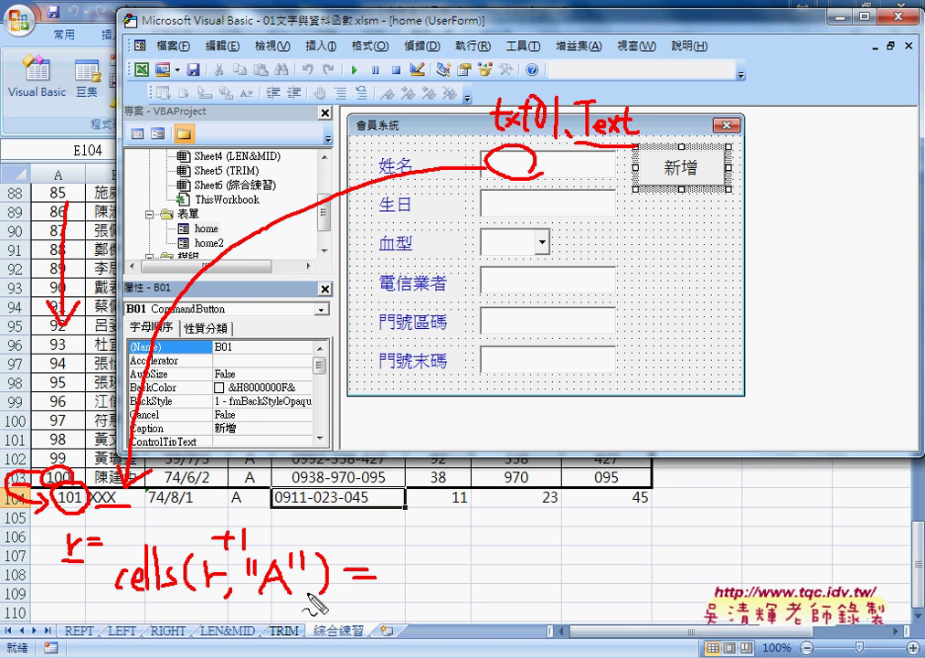
left_click_drag(189, 603, 333, 603)
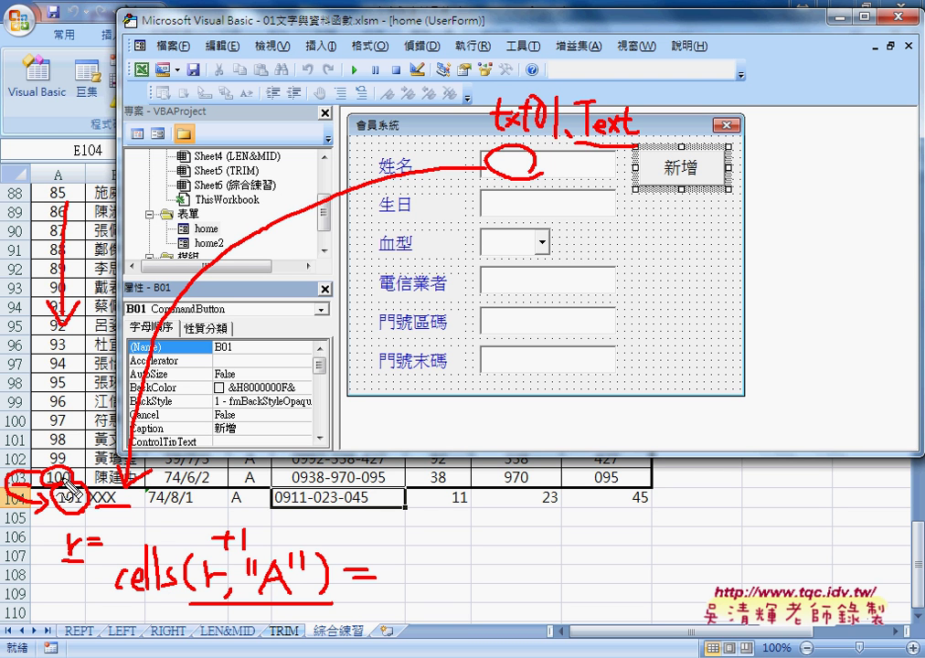
mouse_move(403, 566)
left_mouse_down()
mouse_move(408, 586)
mouse_move(413, 576)
mouse_move(431, 585)
left_mouse_up()
mouse_move(445, 567)
left_mouse_down()
mouse_move(437, 583)
mouse_move(464, 598)
mouse_move(495, 569)
mouse_move(528, 576)
mouse_move(529, 602)
left_mouse_up()
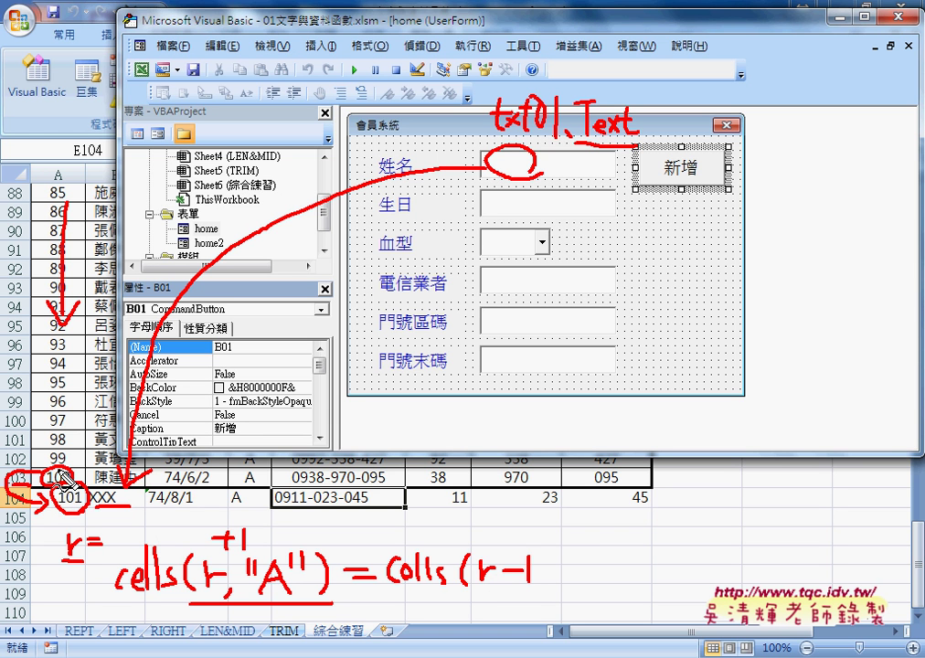
mouse_move(549, 569)
left_mouse_down()
mouse_move(546, 589)
mouse_move(561, 578)
left_mouse_up()
mouse_move(570, 566)
left_mouse_down()
mouse_move(568, 577)
mouse_move(592, 589)
mouse_move(602, 575)
left_mouse_up()
mouse_move(611, 562)
left_mouse_down()
mouse_move(623, 594)
mouse_move(651, 576)
left_mouse_up()
mouse_move(640, 564)
left_mouse_down()
mouse_move(640, 590)
mouse_move(659, 594)
mouse_move(658, 605)
left_mouse_up()
mouse_move(482, 592)
left_mouse_down()
mouse_move(483, 614)
mouse_move(388, 617)
mouse_move(395, 611)
left_mouse_up()
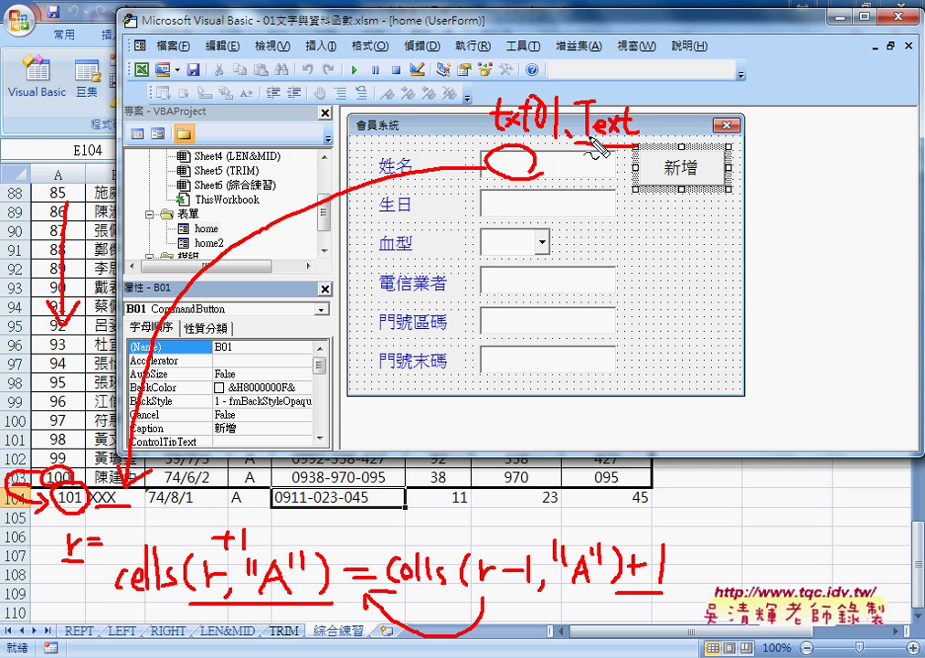
- Highlight the phone column, date 74/8/1, blood-type box and row 103 values, then clear the annotations
left_click_drag(265, 501, 266, 540)
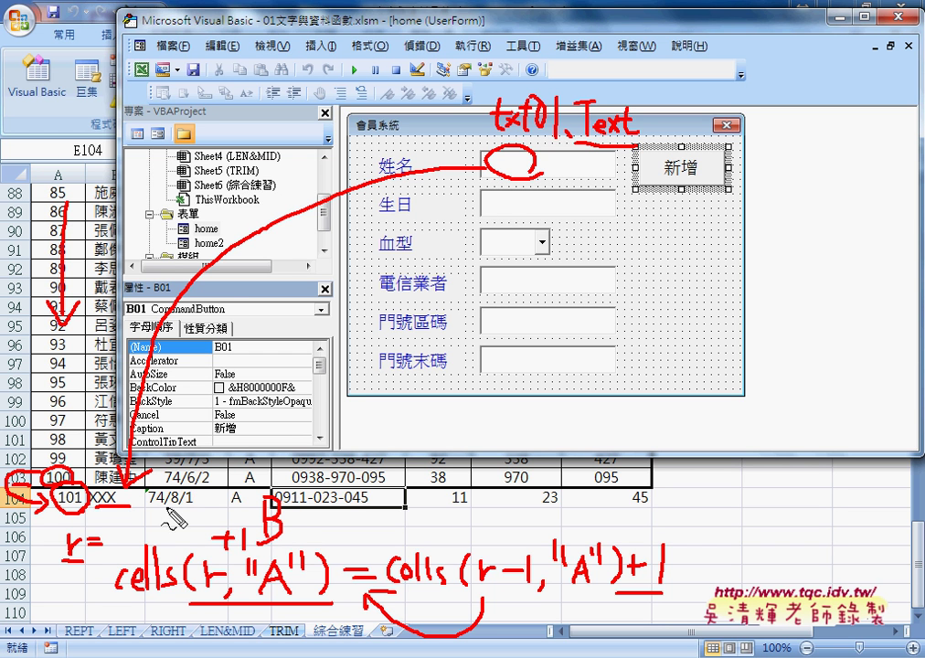
left_click_drag(151, 509, 192, 508)
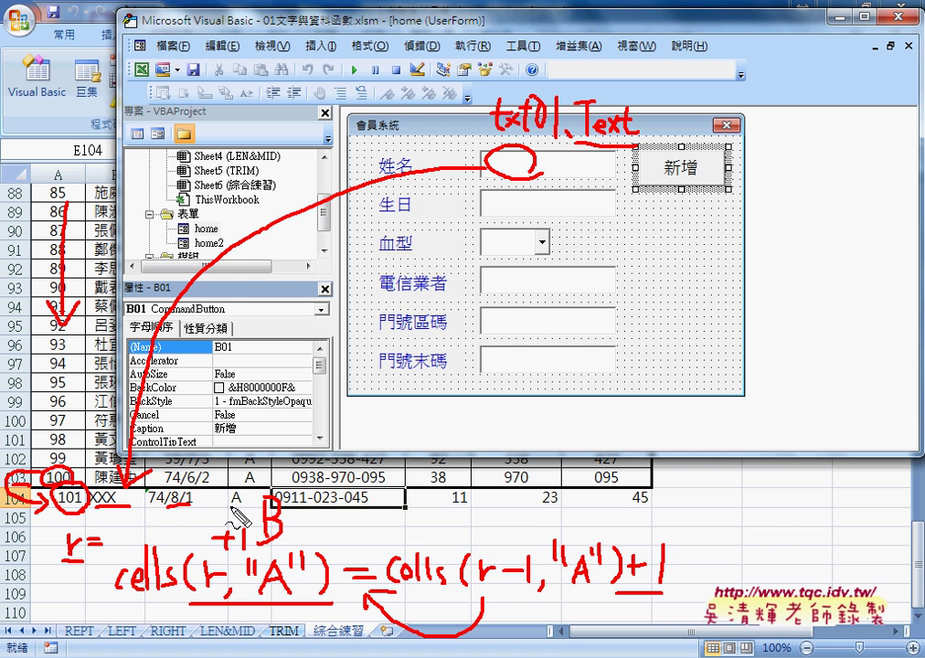
mouse_move(528, 260)
left_mouse_down()
mouse_move(493, 233)
mouse_move(526, 265)
left_mouse_up()
mouse_move(713, 260)
left_mouse_down()
mouse_move(572, 240)
mouse_move(578, 245)
left_mouse_up()
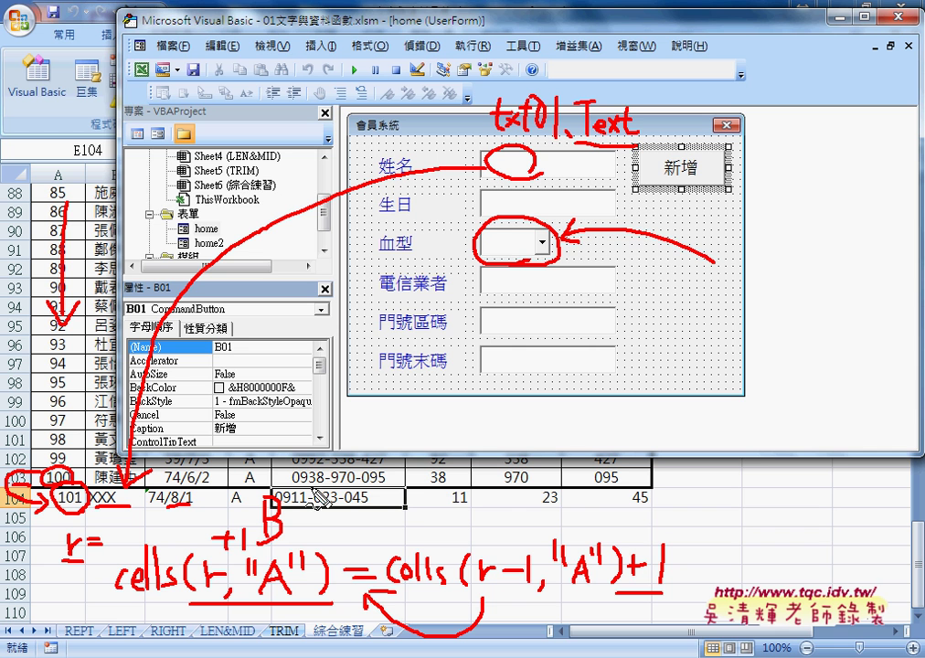
left_click_drag(455, 457, 439, 482)
left_click_drag(505, 475, 540, 470)
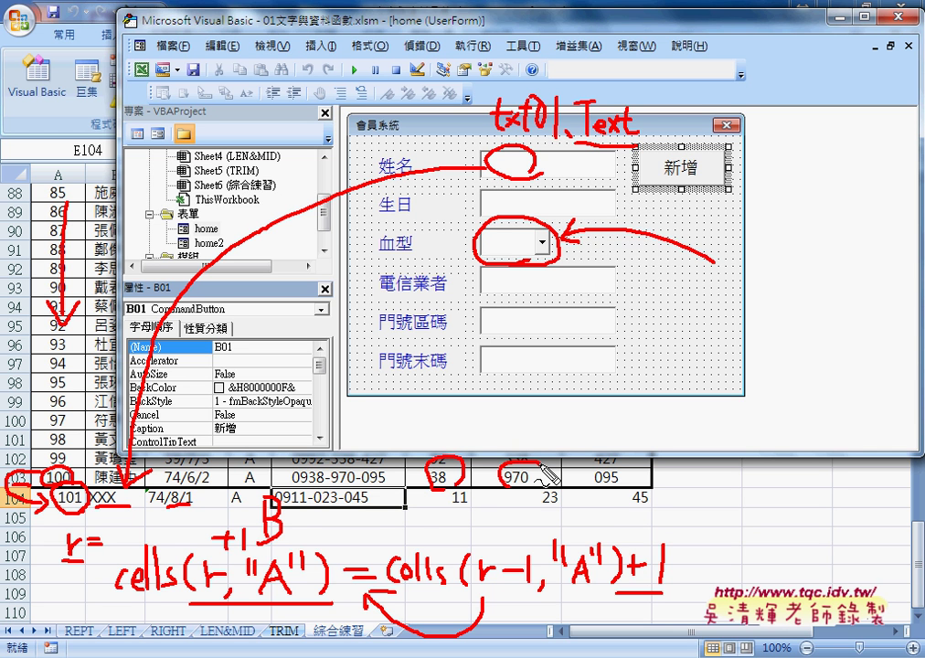
left_click_drag(603, 464, 605, 490)
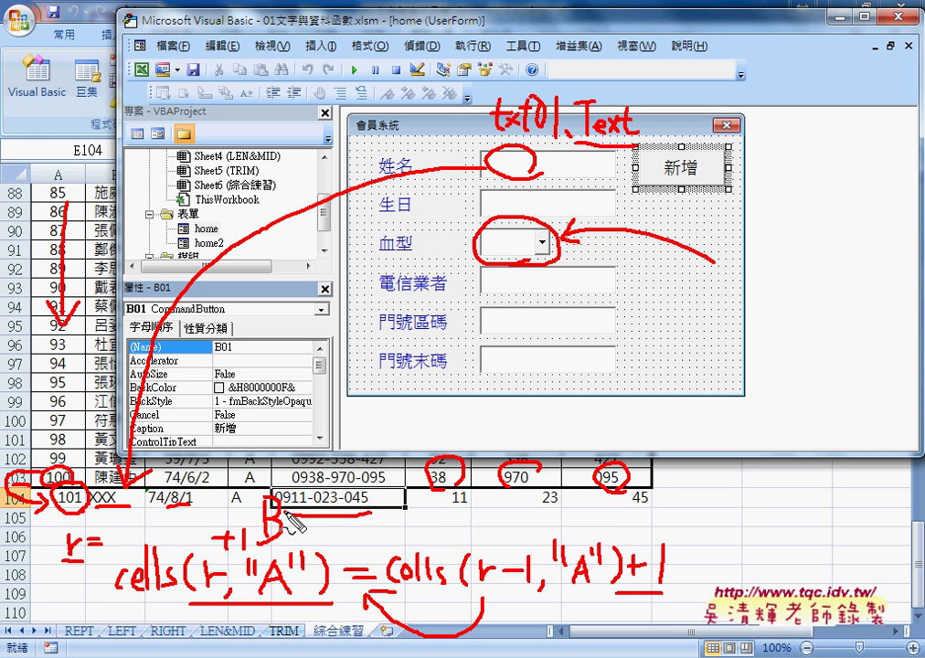
left_click_drag(359, 468, 359, 474)
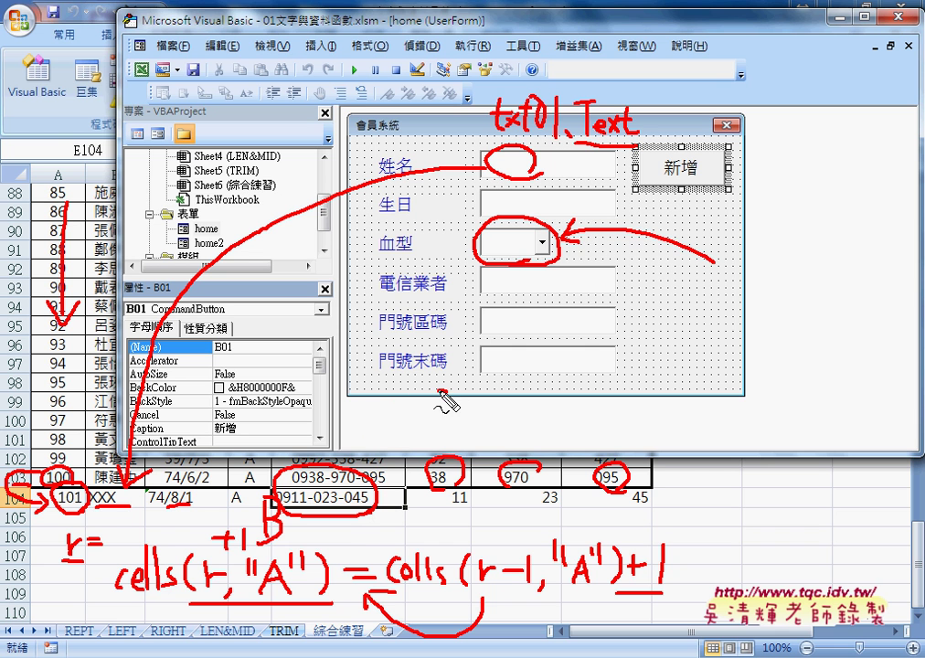
mouse_move(445, 395)
left_mouse_down()
mouse_move(362, 457)
mouse_move(395, 452)
left_mouse_up()
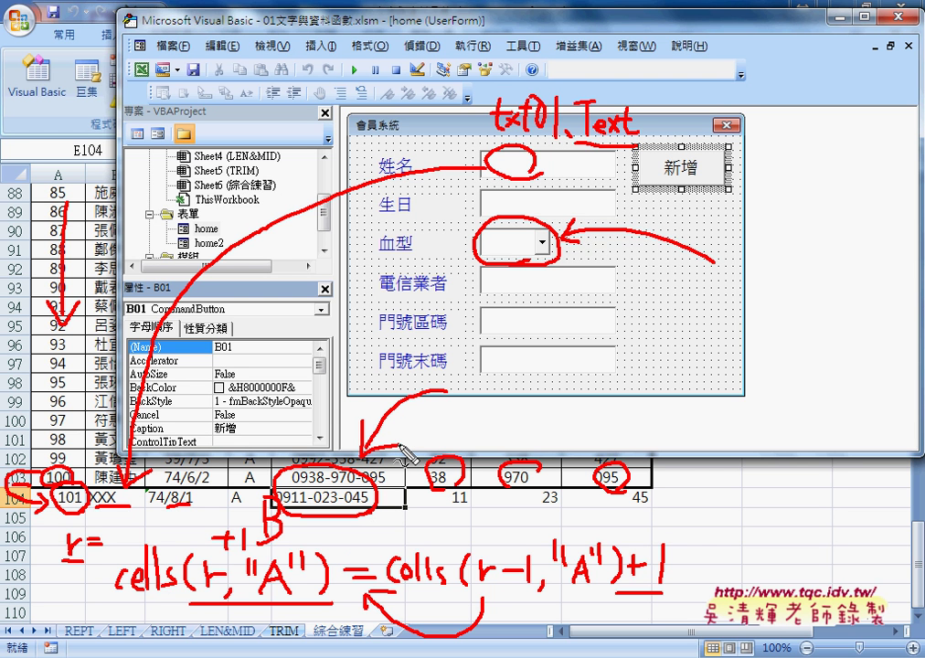
key("Escape")
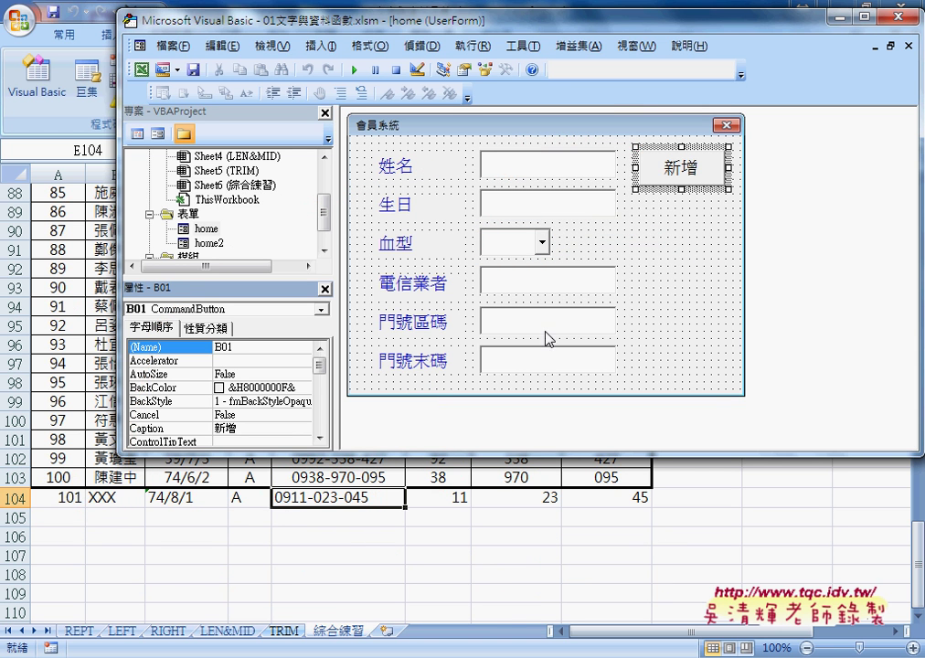
- Check the form's control names, confirming the blood-type combo box is cb01
left_click(579, 173)
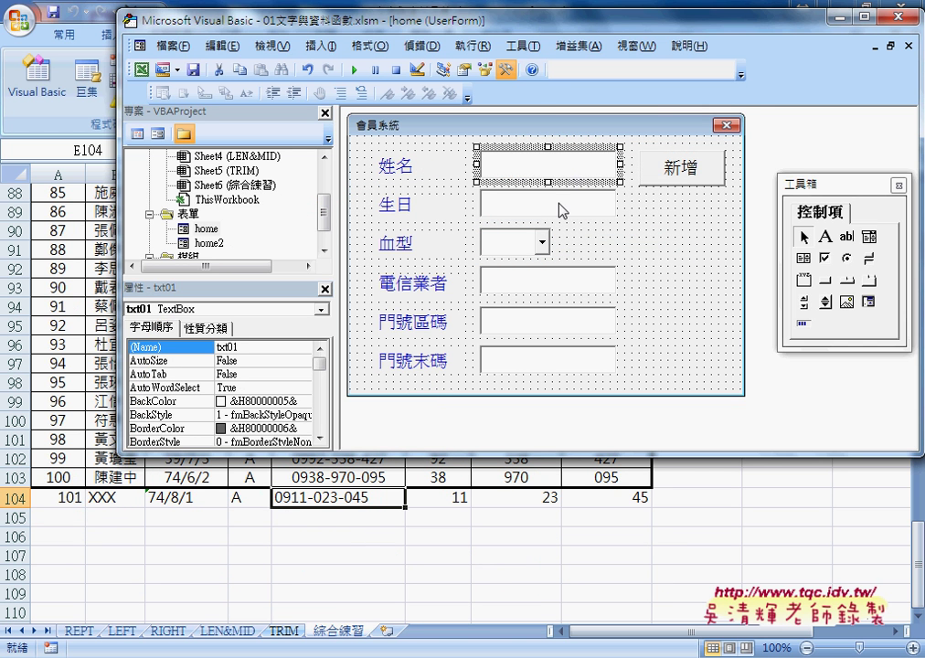
left_click(558, 205)
left_click(535, 242)
left_click(528, 288)
left_click(528, 322)
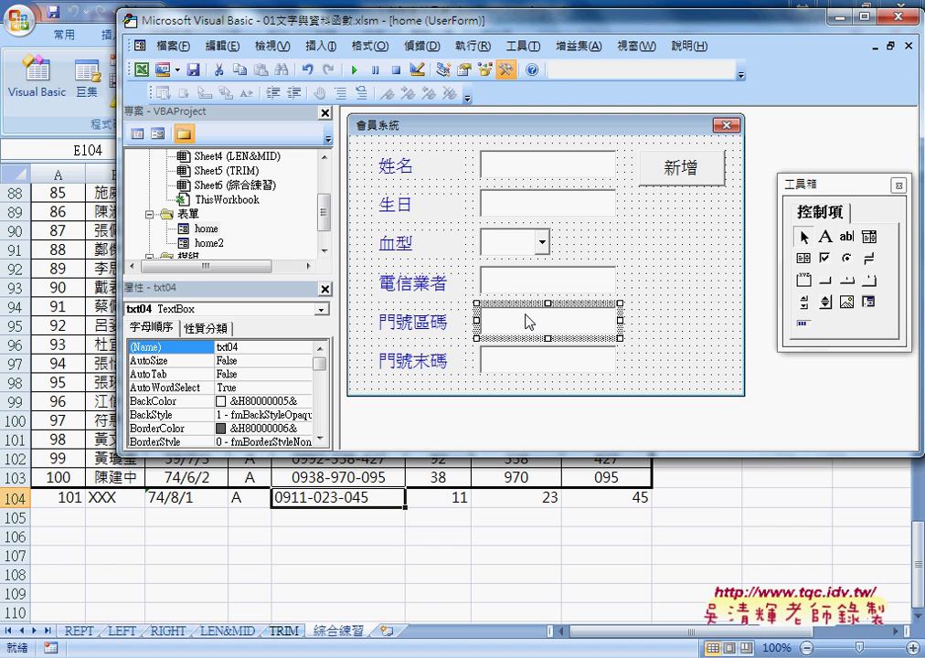
left_click(528, 361)
left_click(527, 249)
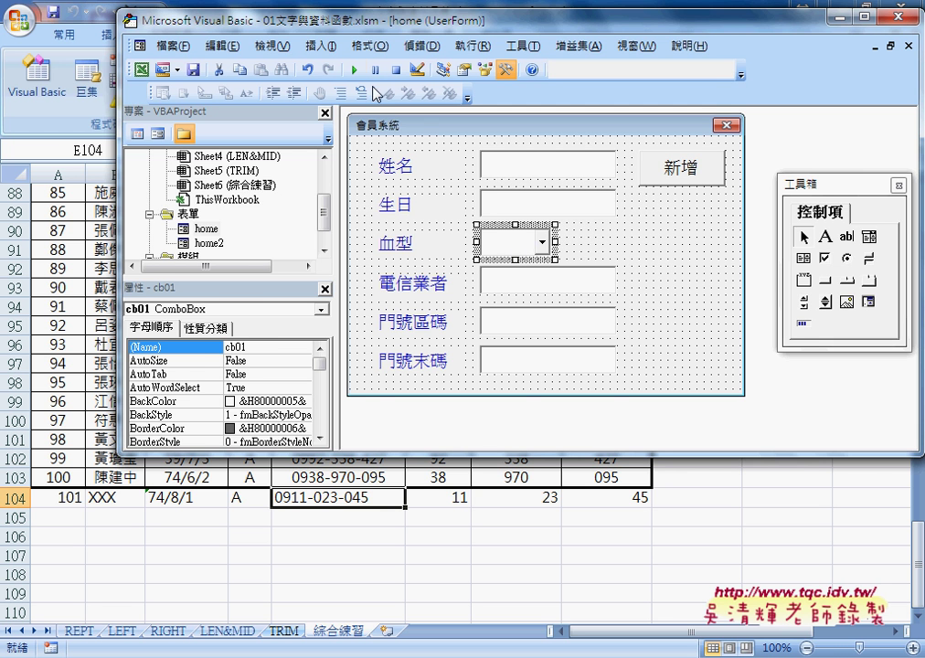
- Run the 會員系統 form, check the blood-type list options, and close it
left_click(353, 70)
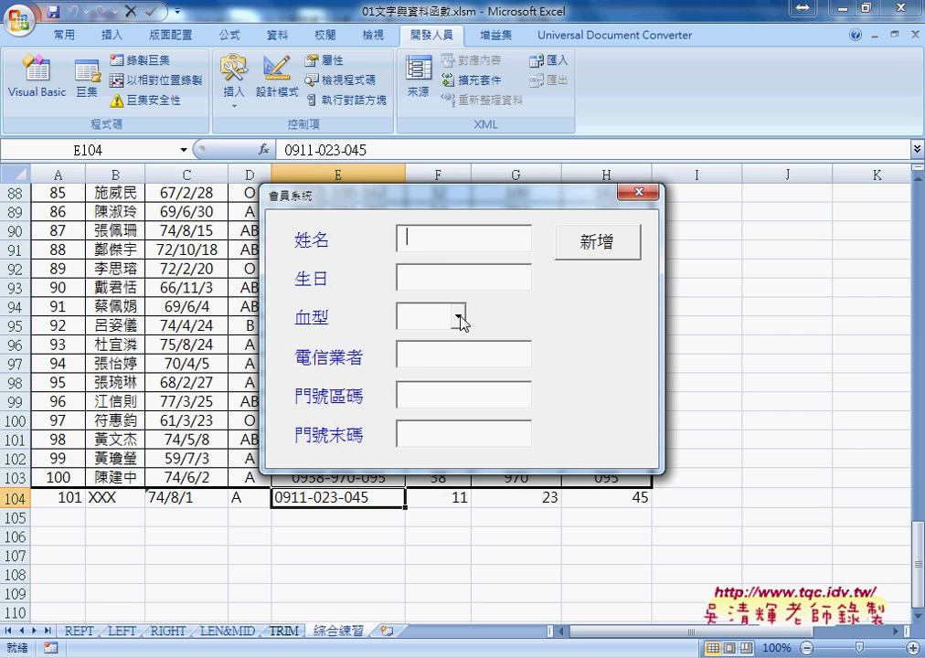
left_click(460, 316)
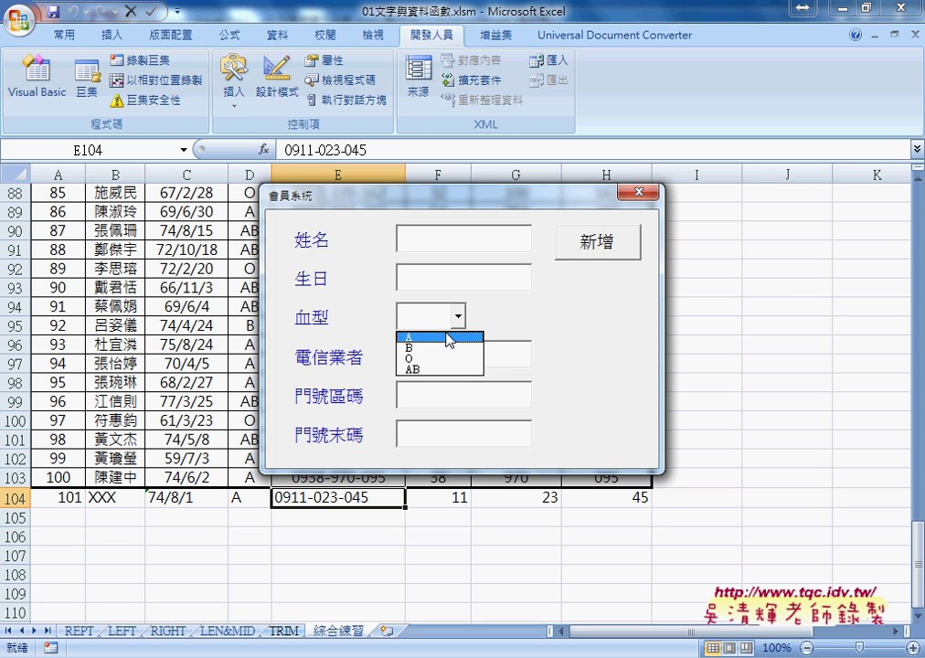
left_click(638, 191)
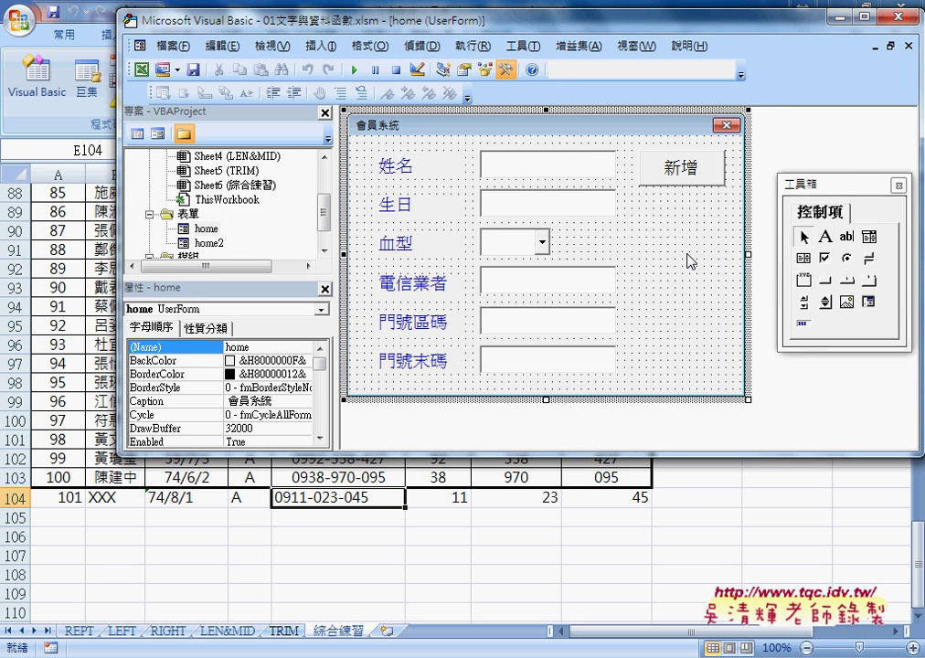
- Cut the four cb01.AddItem lines and delete the empty UserForm_Activate procedure
key("F7")
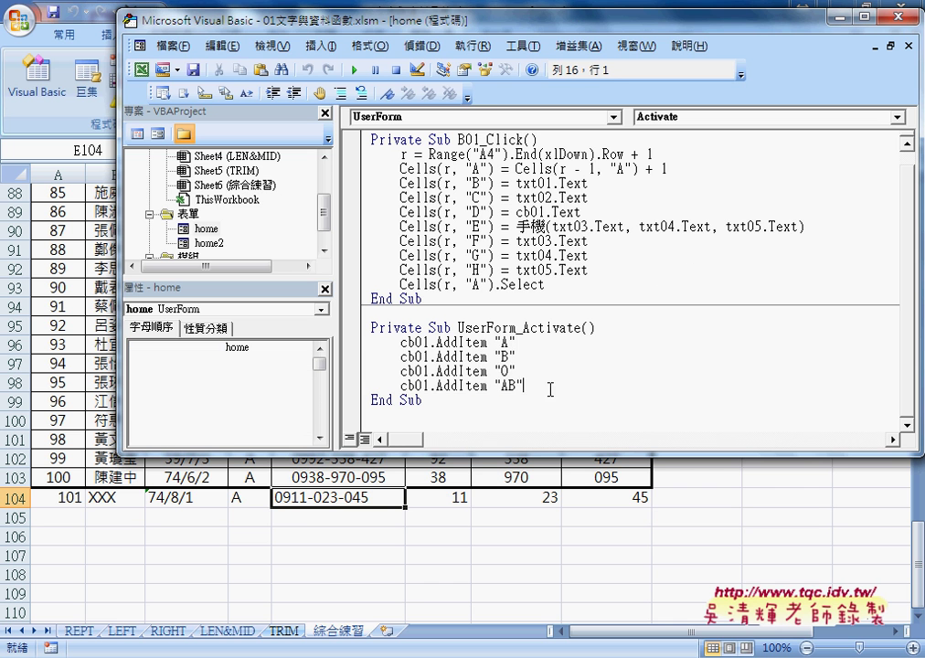
left_click_drag(549, 387, 359, 349)
right_click(532, 410)
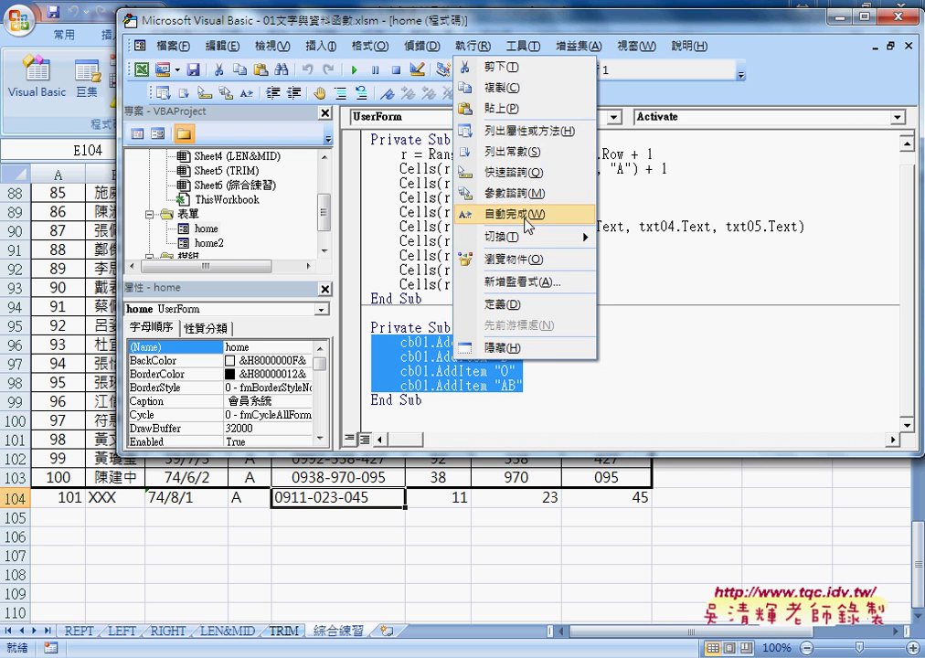
left_click(530, 64)
left_click(364, 331, "shift")
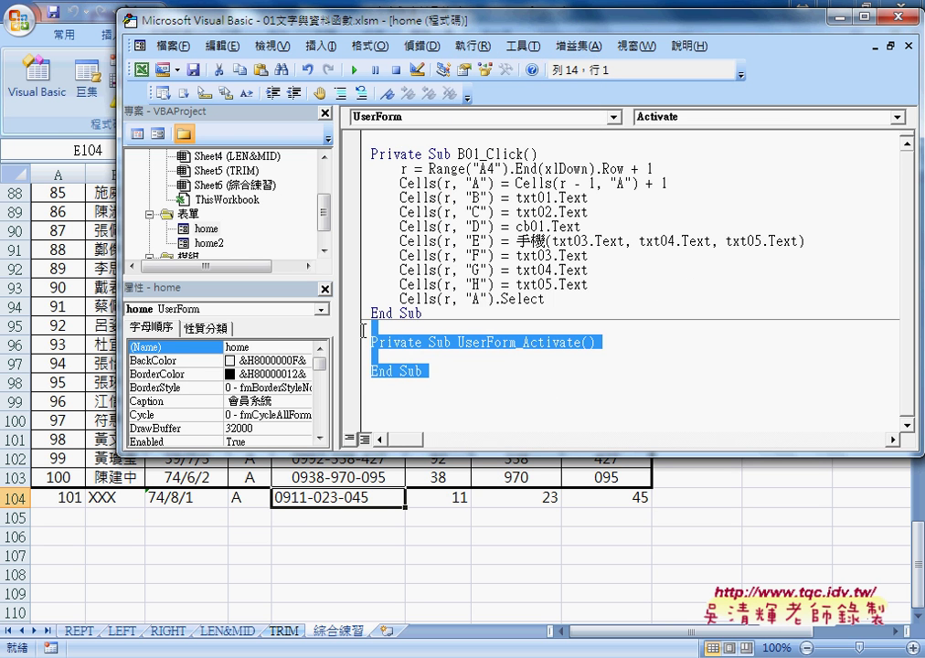
key("Delete")
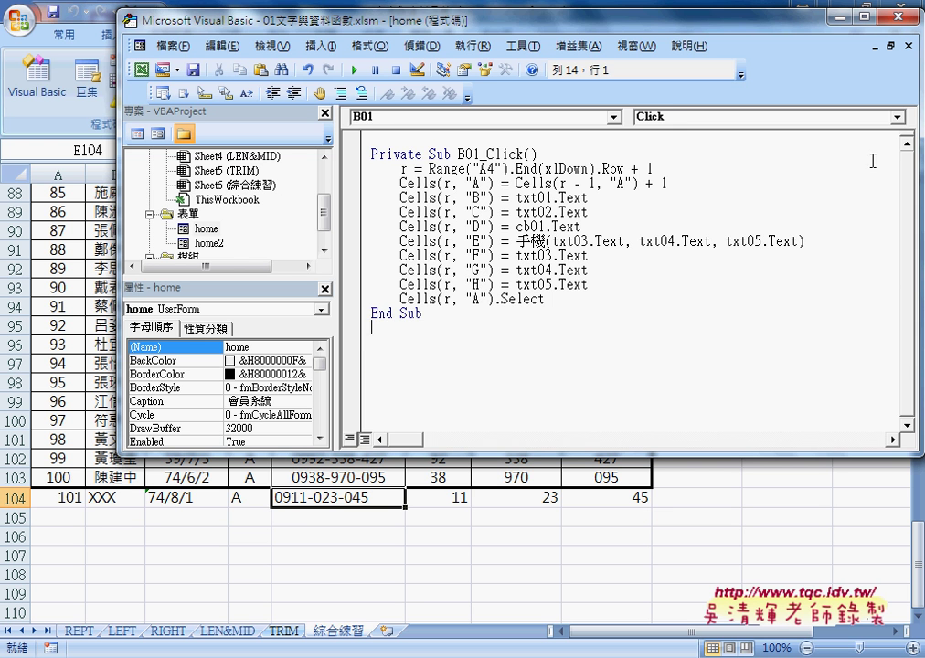
key("shift+F7")
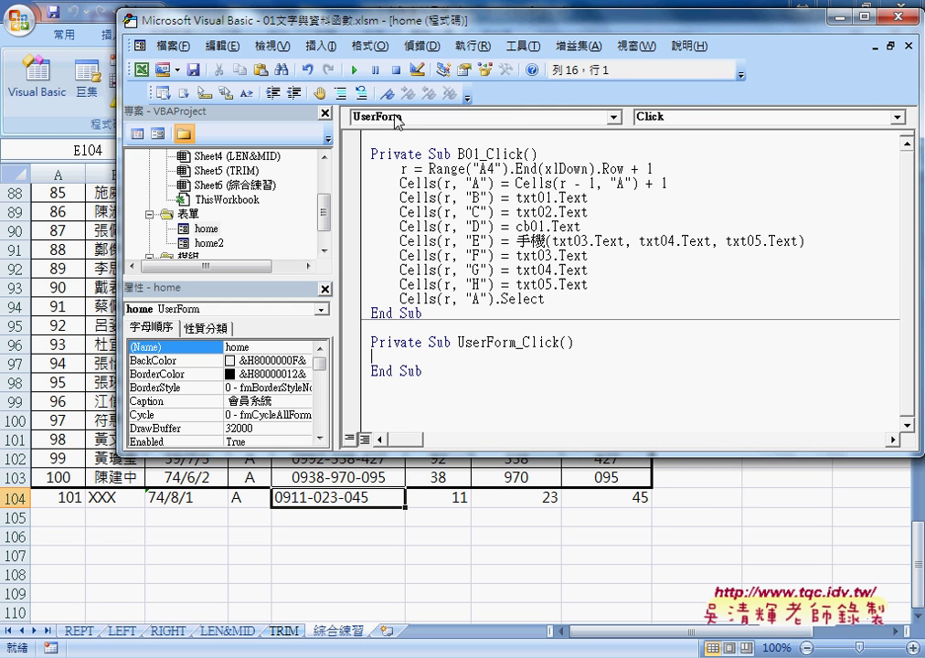
- Add a UserForm_Activate event procedure from the procedure dropdown
left_click(676, 119)
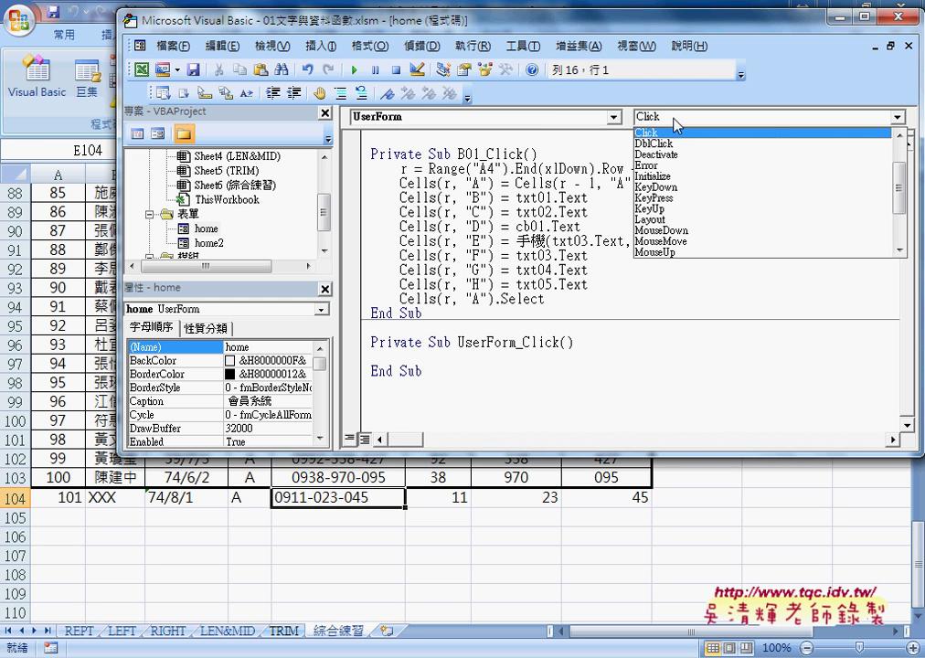
left_click_drag(900, 196, 900, 179)
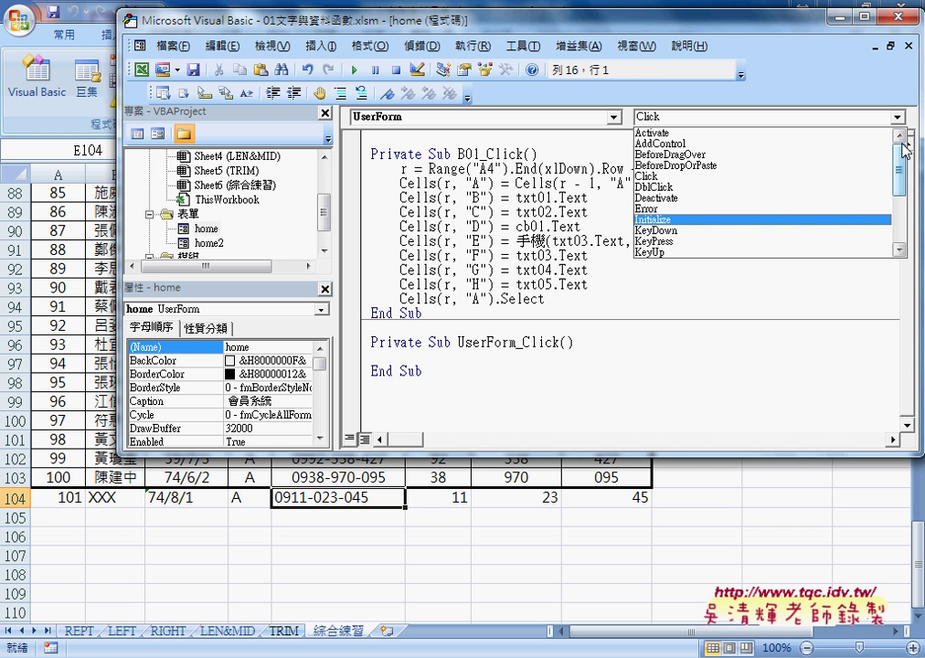
left_click(659, 134)
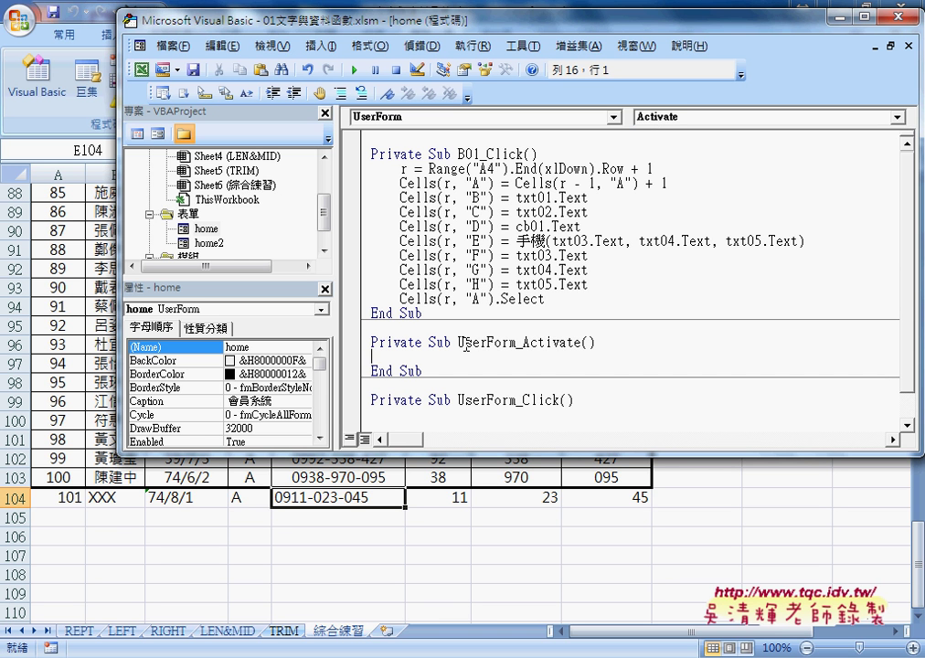
left_click_drag(524, 342, 548, 342)
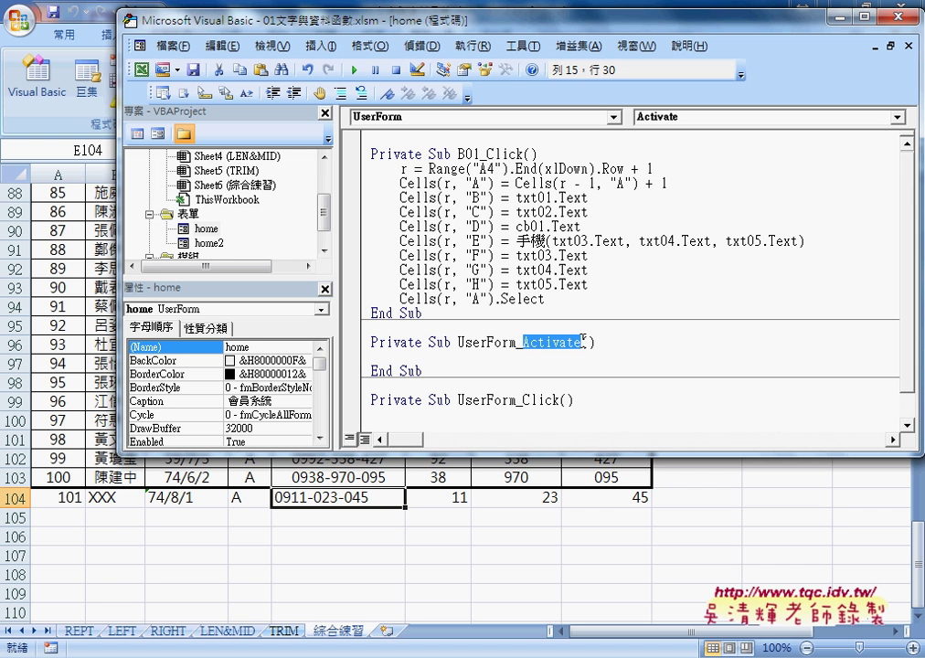
- Begin the first indented line inside UserForm_Activate with cb01.AddItem
left_click(412, 359)
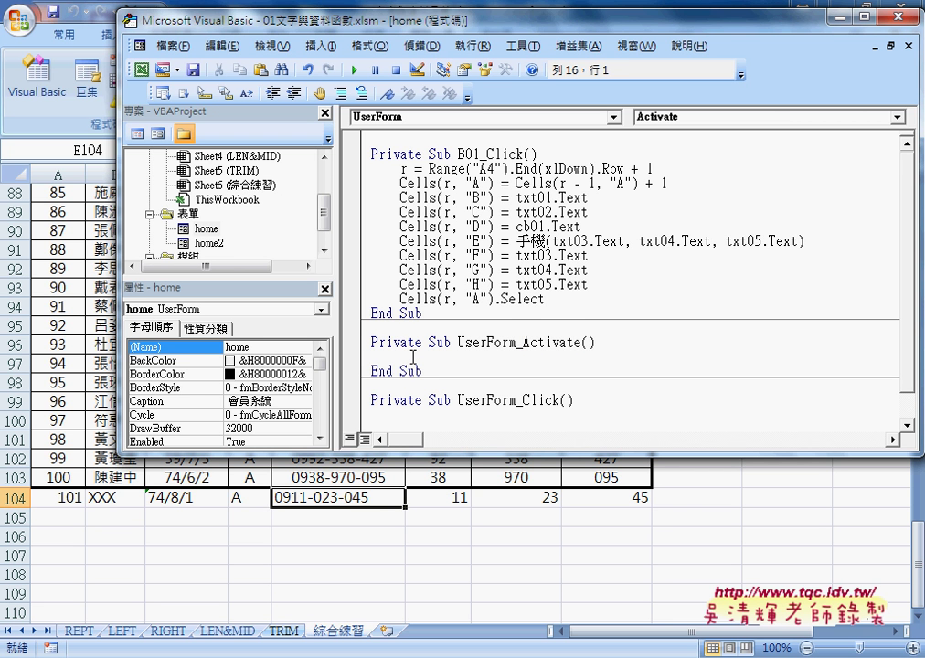
key("ctrl+space")
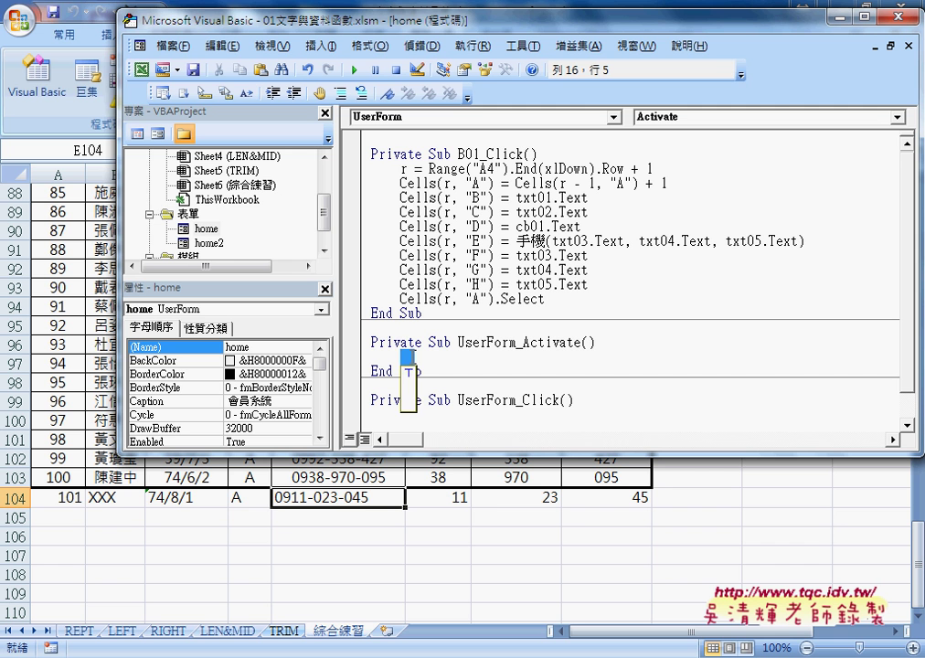
key("Escape")
type("c")
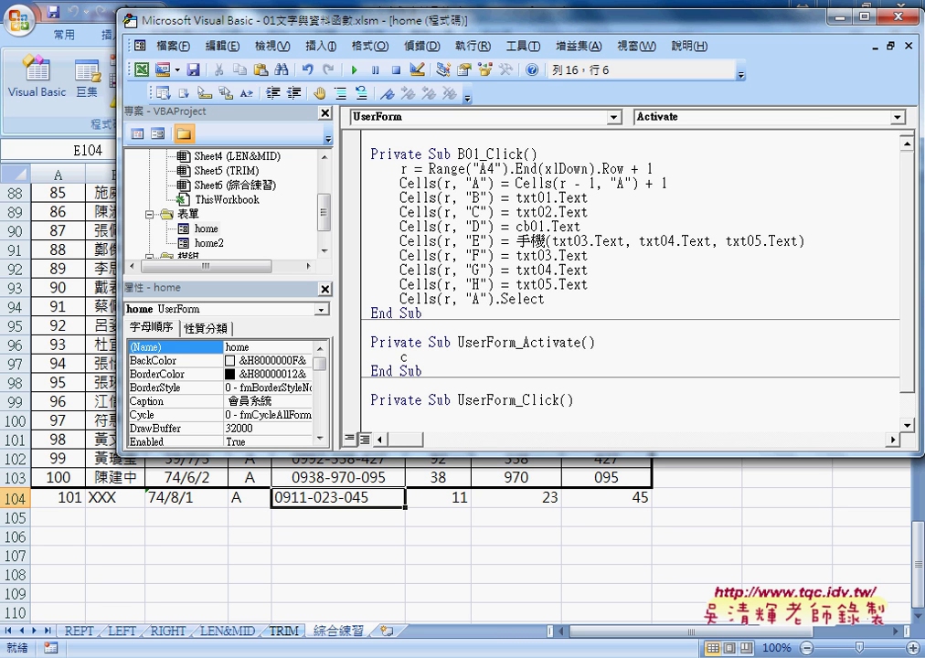
type("b01.")
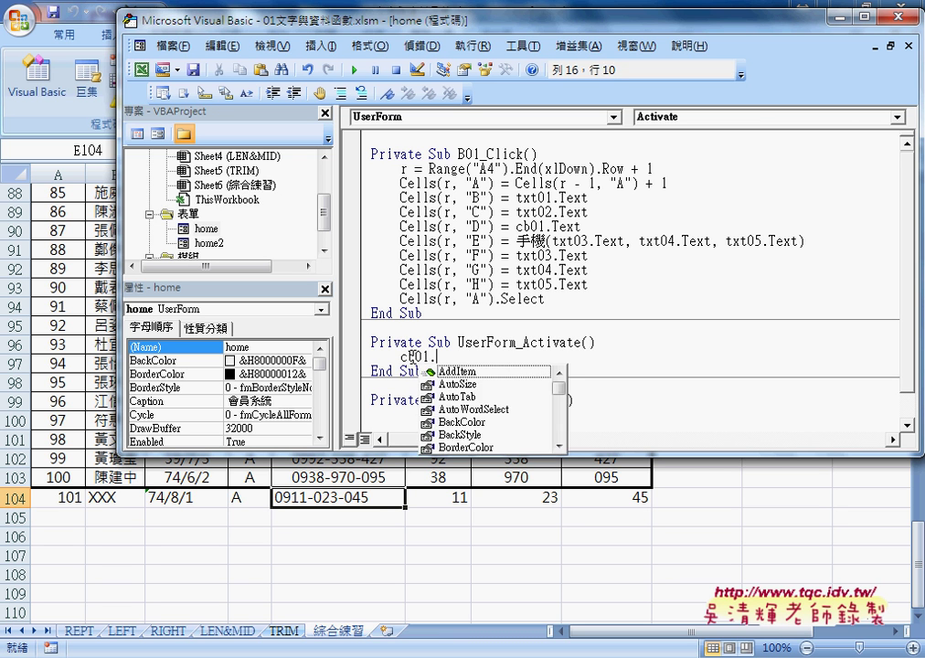
key("Down")
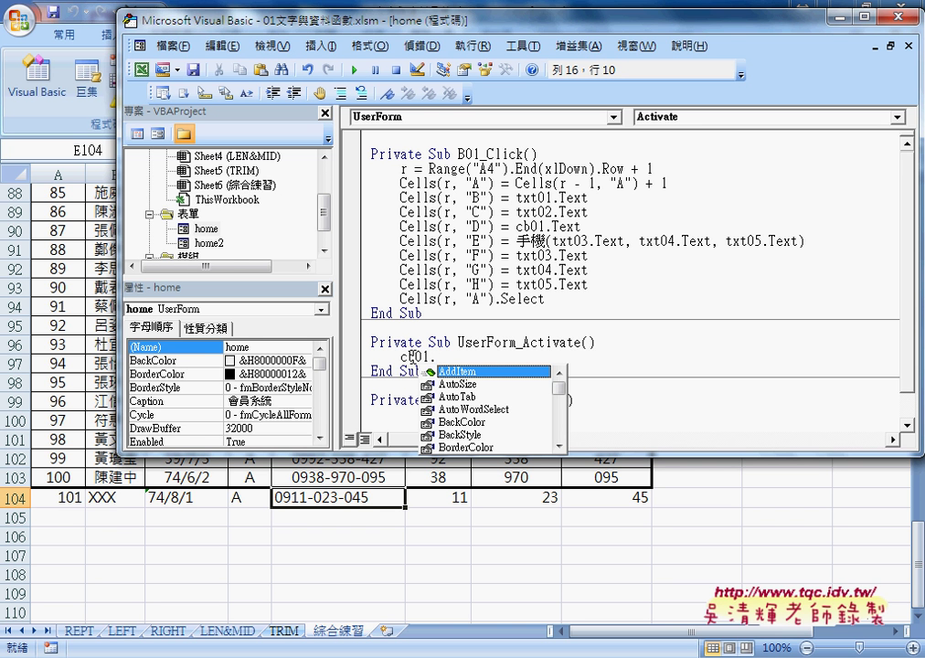